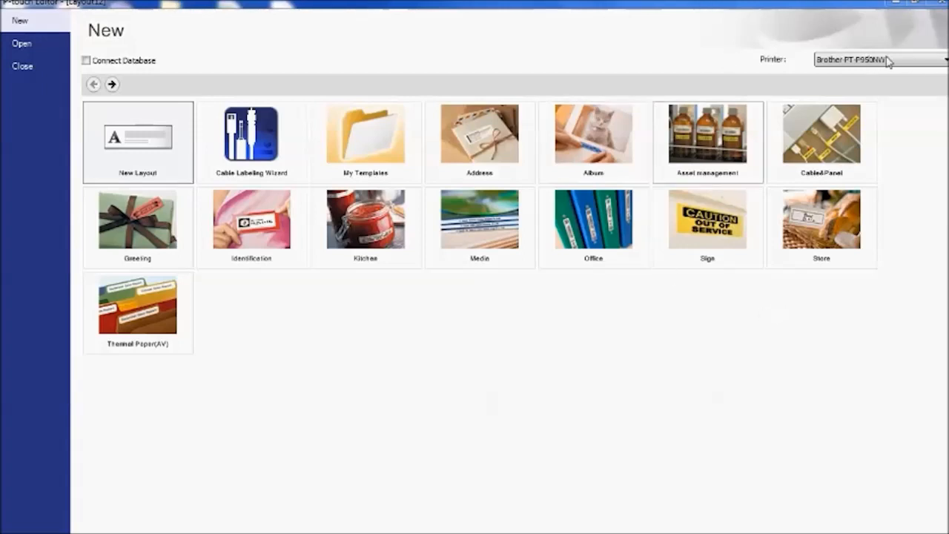
Step: Create a new blank layout for the Brother PT-P950NW printer and deselect its empty text frame
click(943, 59)
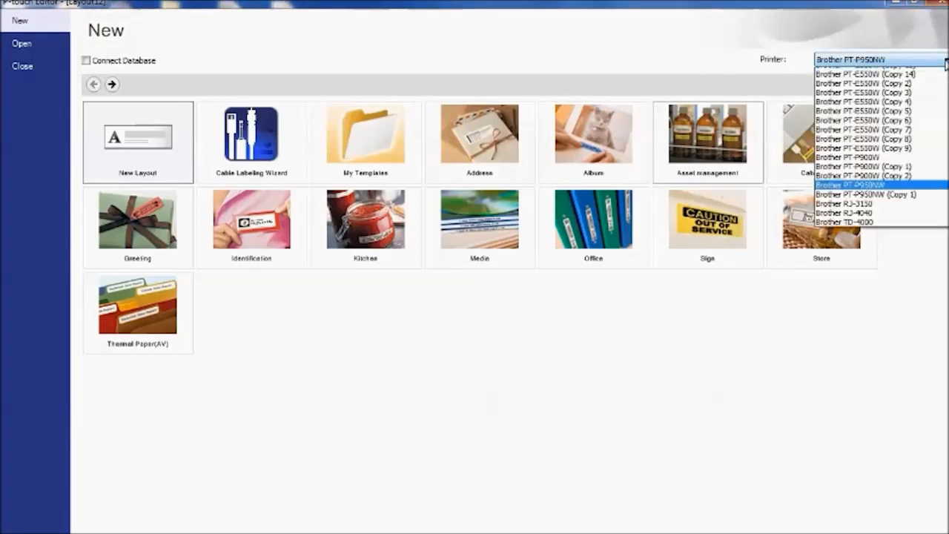
click(917, 267)
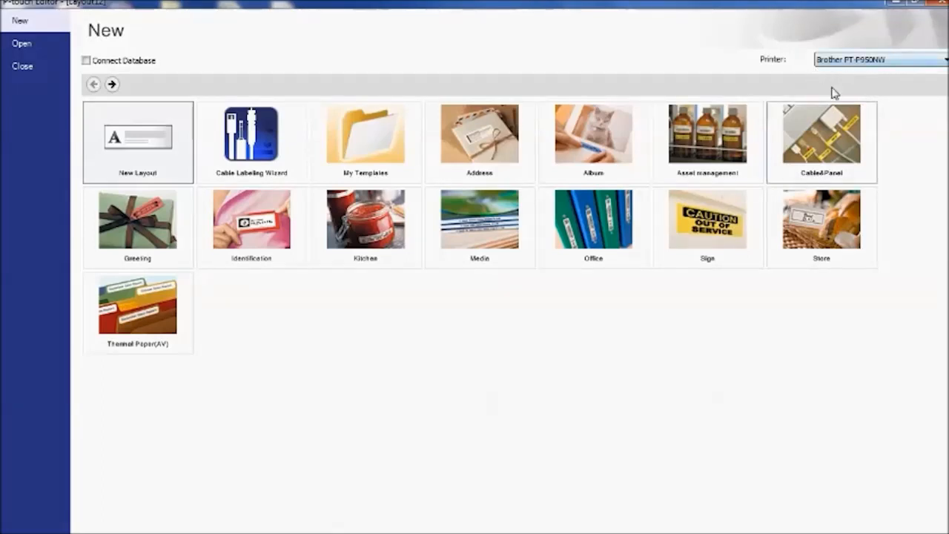
click(162, 139)
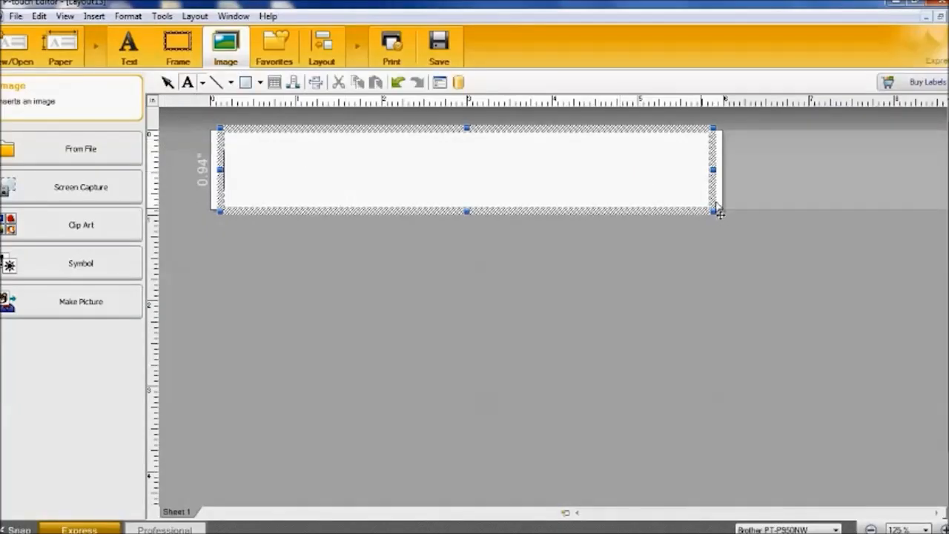
click(673, 218)
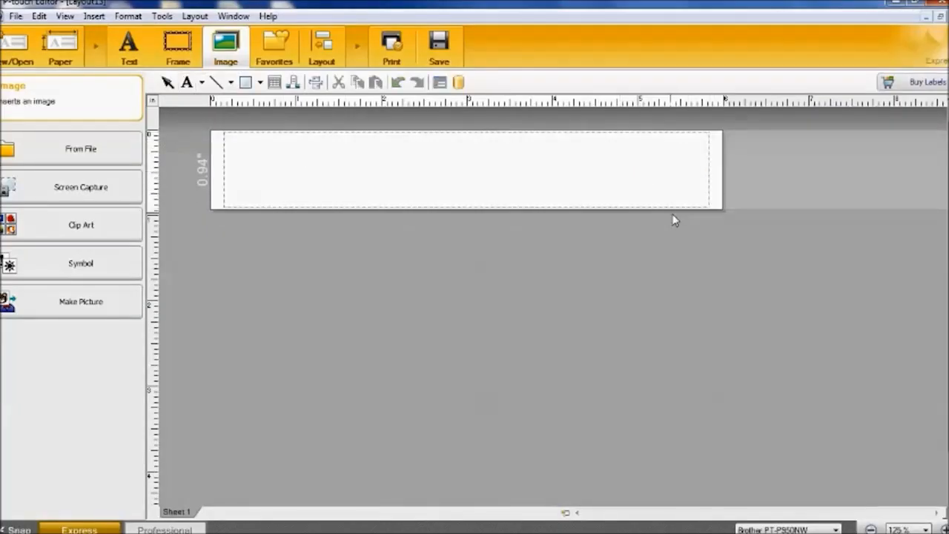
Step: Shorten the blank label to about 4 inches and again to about 2 inches, and stretch it back to about 6 inches
drag(722, 181, 552, 184)
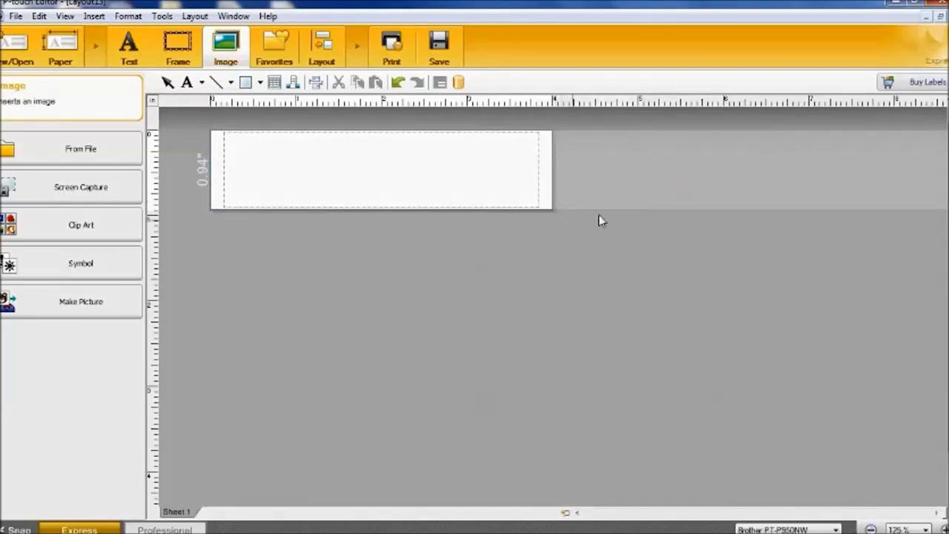
drag(553, 190, 381, 178)
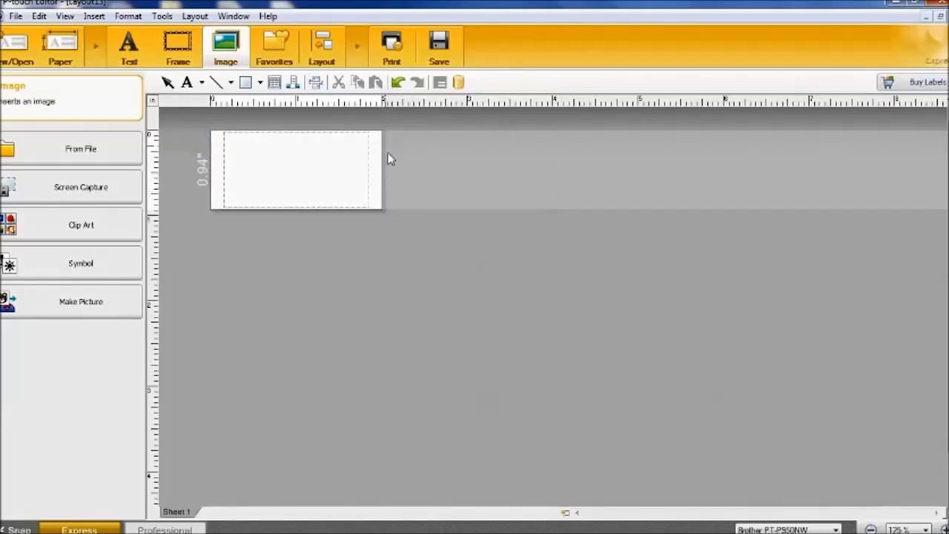
drag(397, 161, 723, 202)
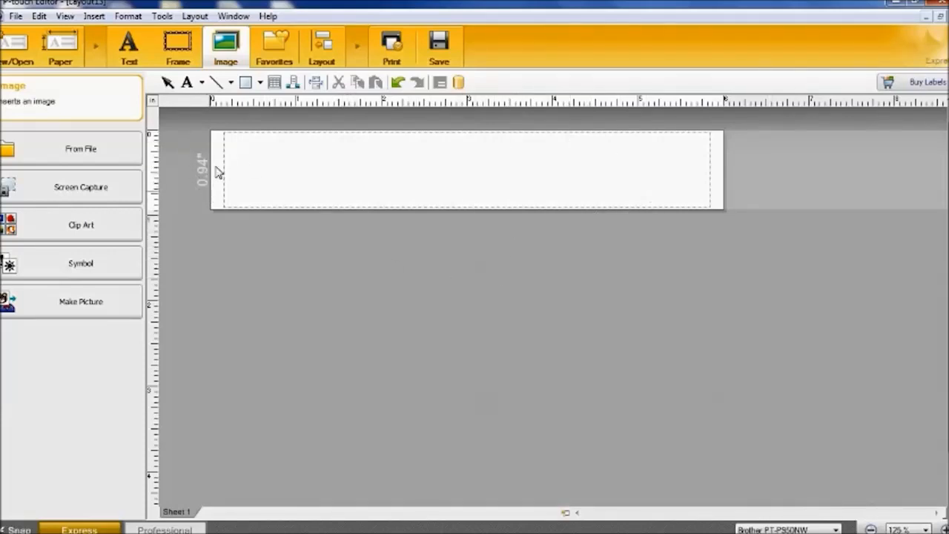
Step: Switch the tape width between 0.94" and 1.4" to compare them, leaving it set to 1.4"
click(68, 50)
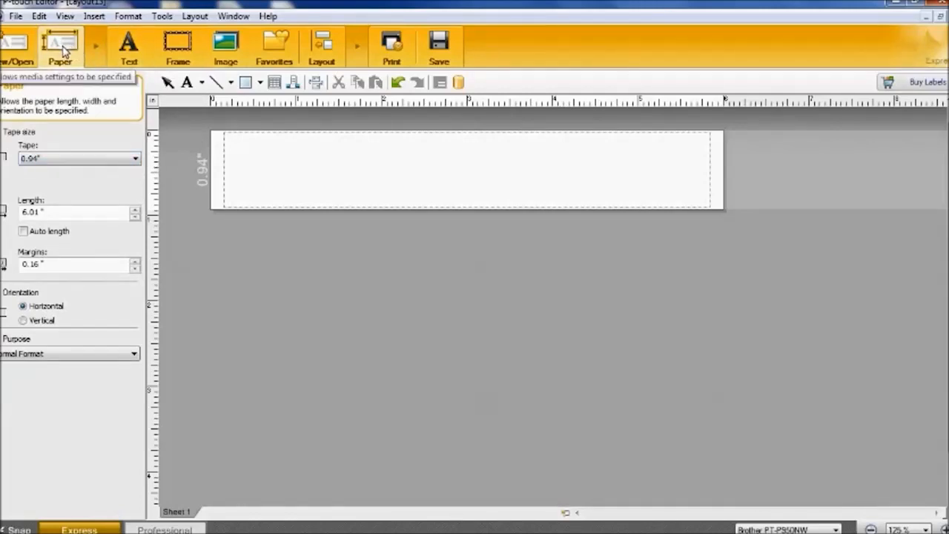
click(136, 162)
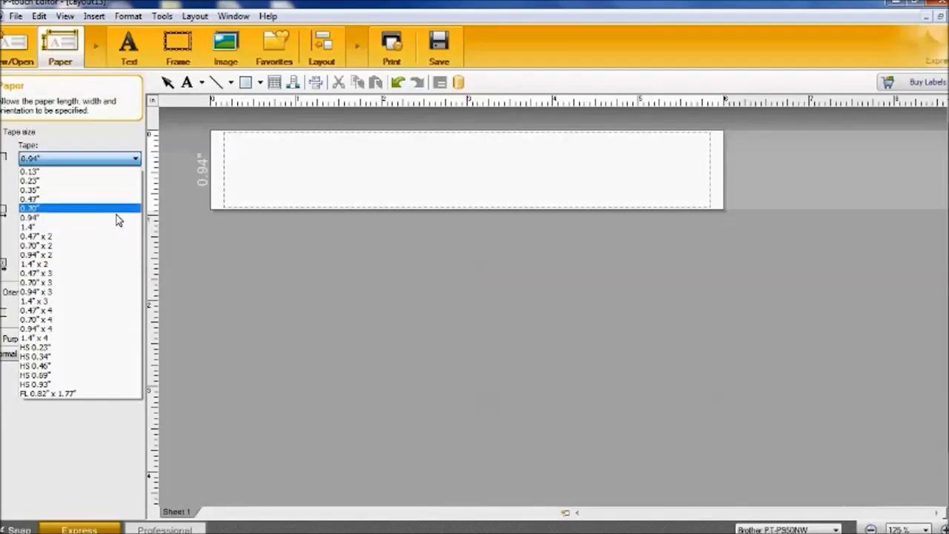
click(116, 216)
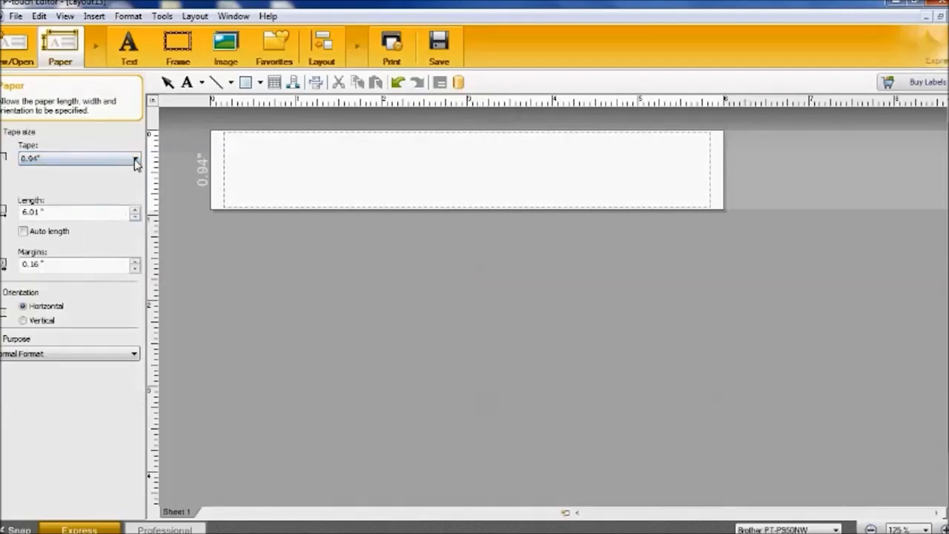
click(136, 164)
click(117, 228)
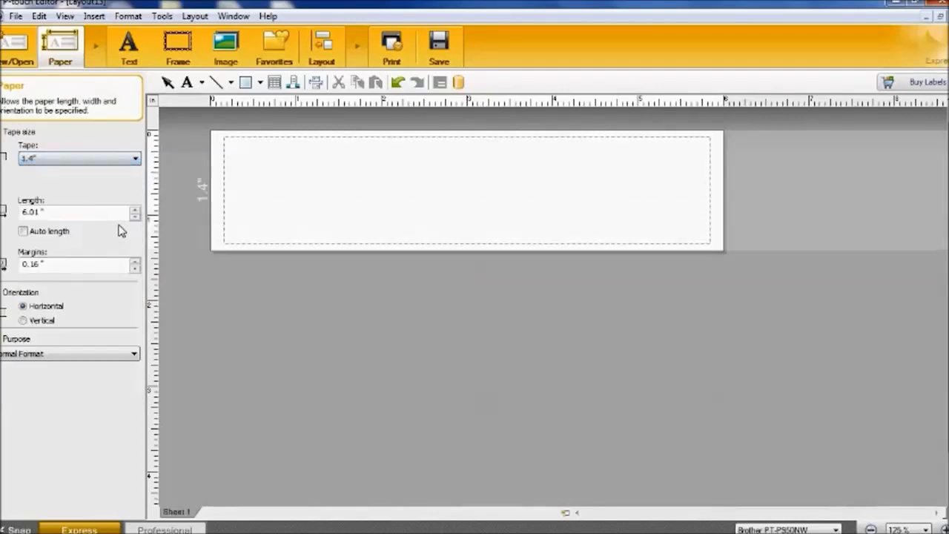
click(136, 162)
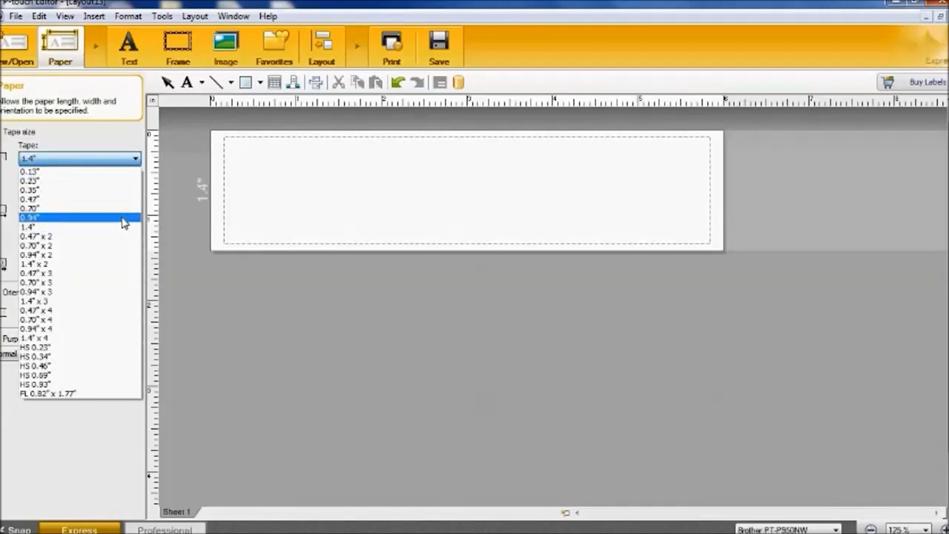
click(123, 217)
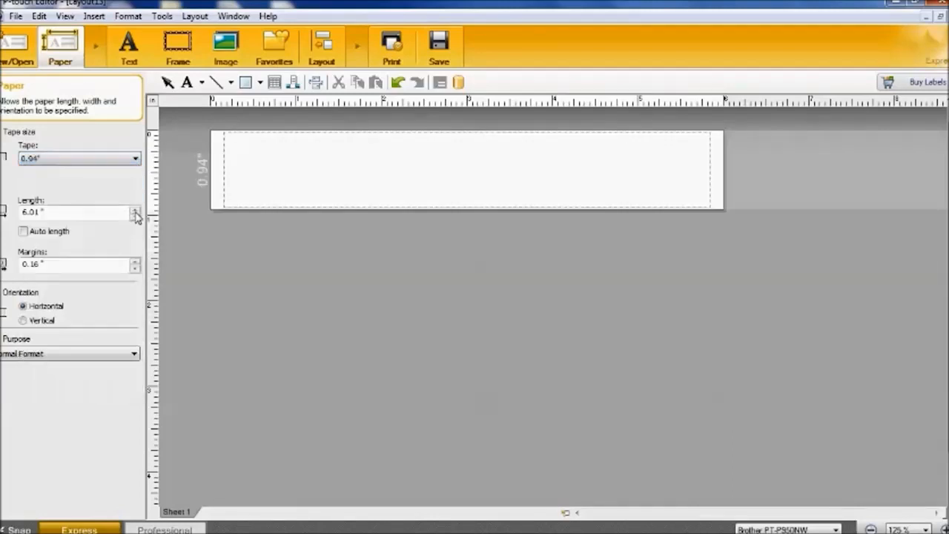
click(136, 163)
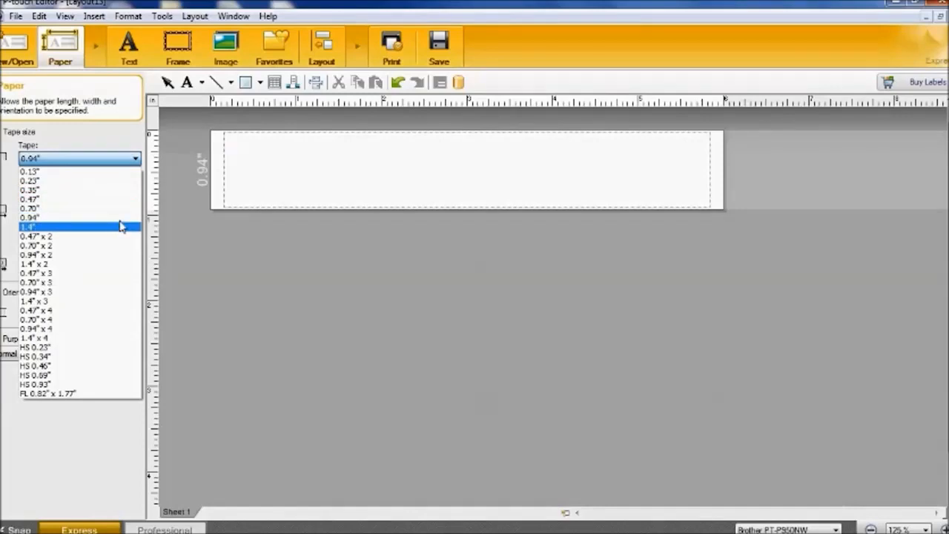
click(123, 226)
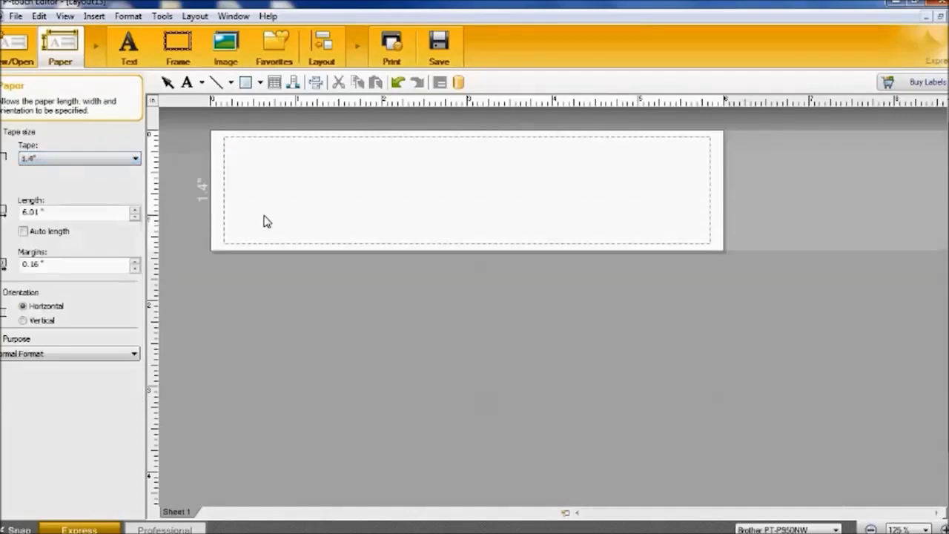
Step: Set the label length to 6" and try the vertical orientation before returning to horizontal
click(135, 217)
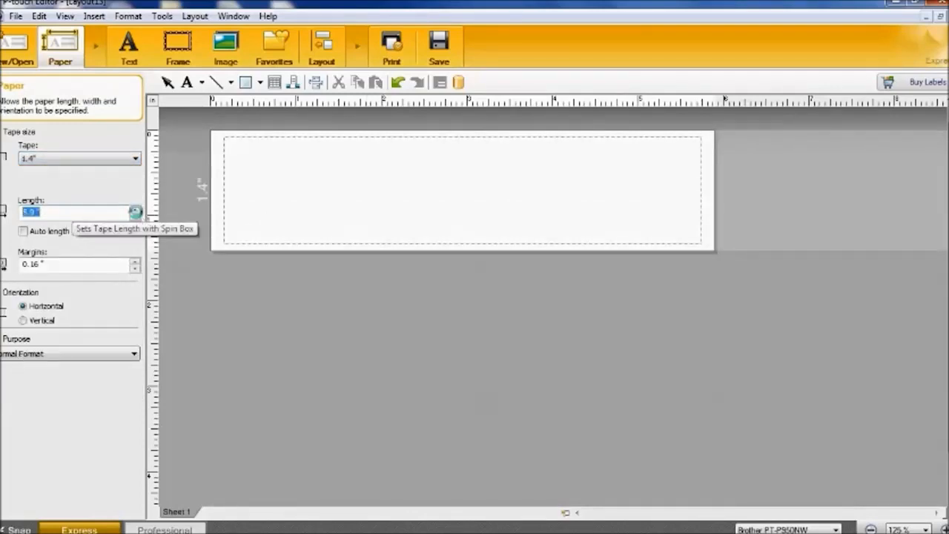
click(135, 210)
click(41, 214)
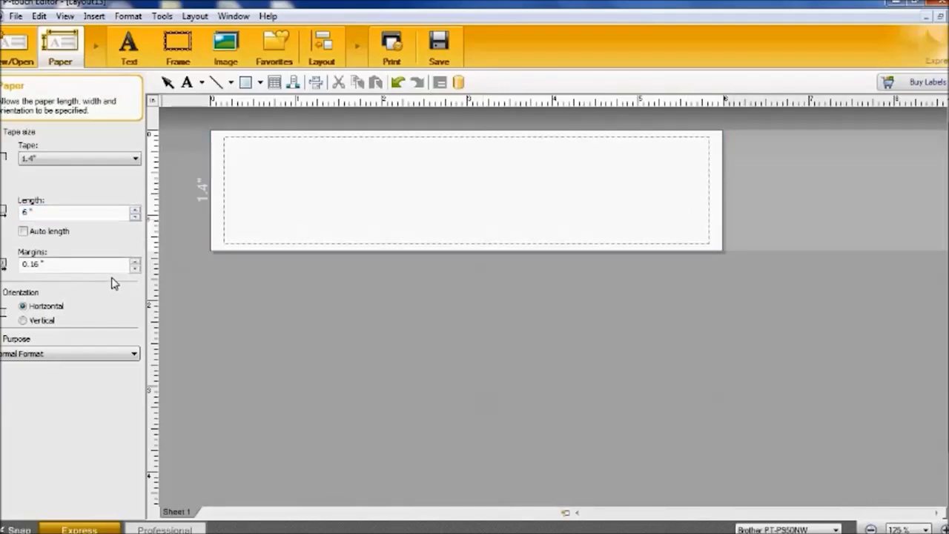
click(24, 320)
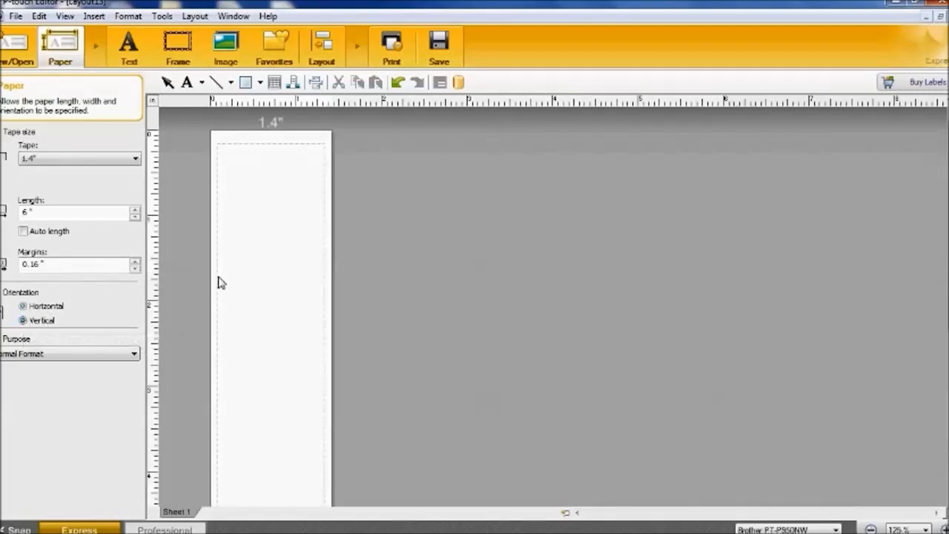
click(23, 306)
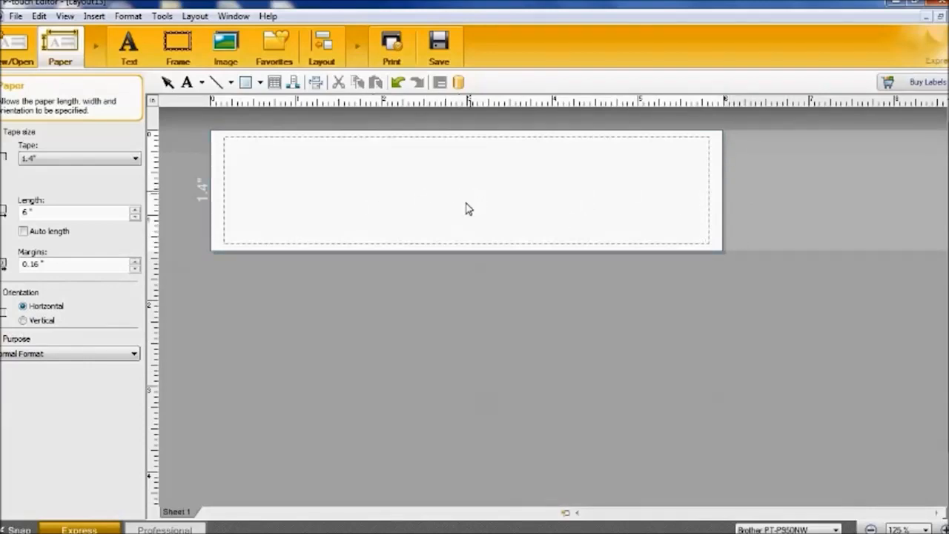
Step: Insert the BMS_Black logo image from the Logos folder onto the label
click(230, 49)
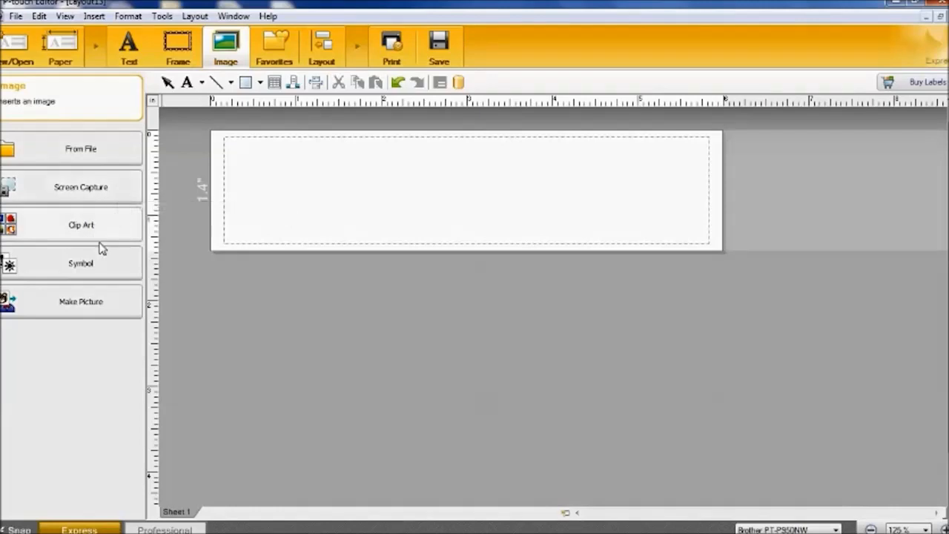
click(99, 154)
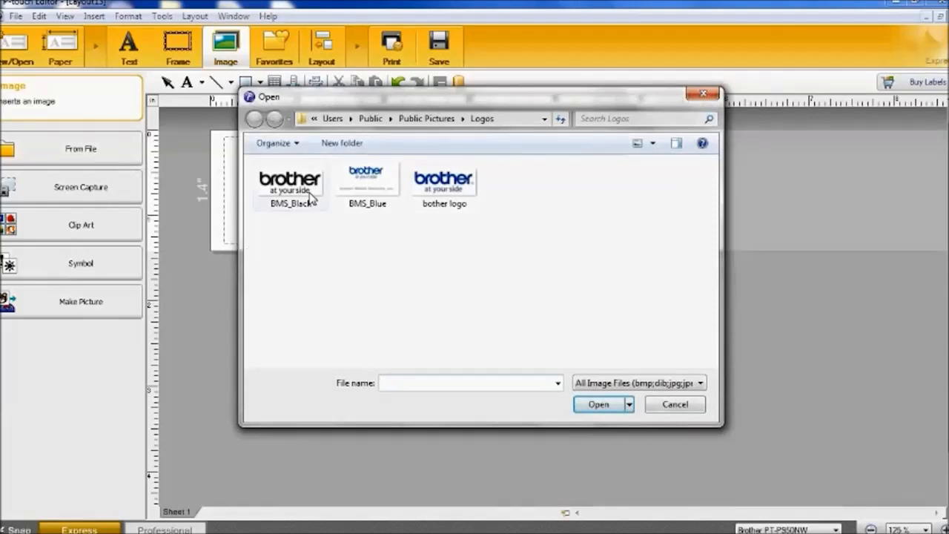
click(310, 194)
click(602, 406)
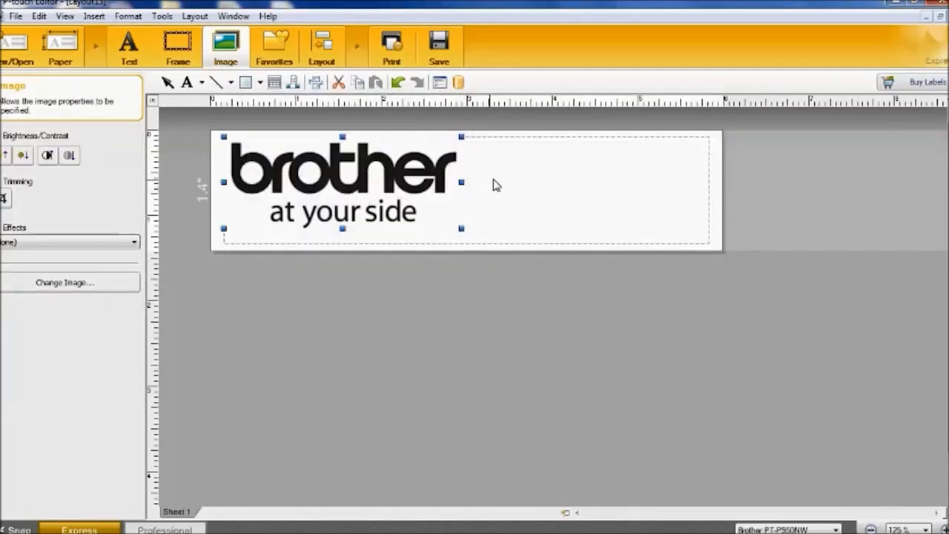
Step: Nudge the logo slightly down and right inside the label's margins and deselect it
key(Down)
key(Down)
key(Right)
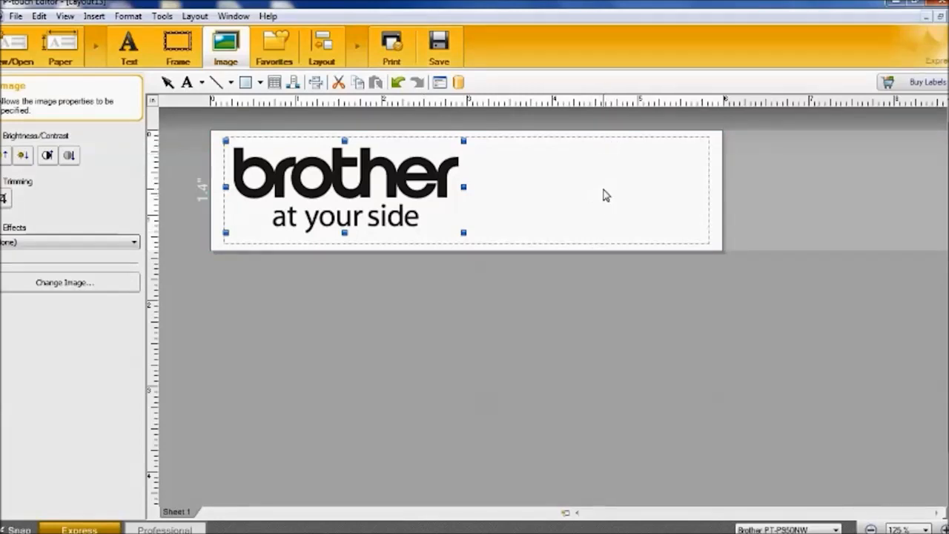
key(Down)
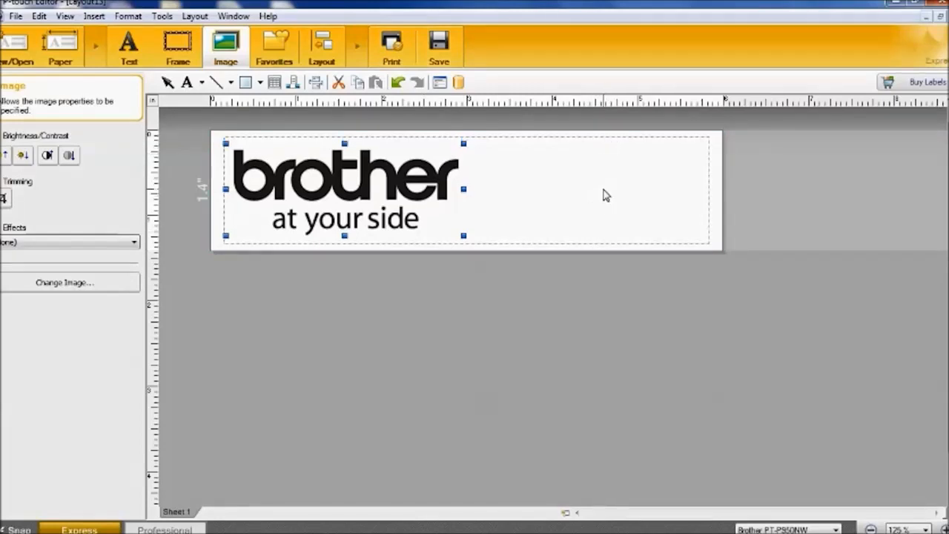
click(656, 413)
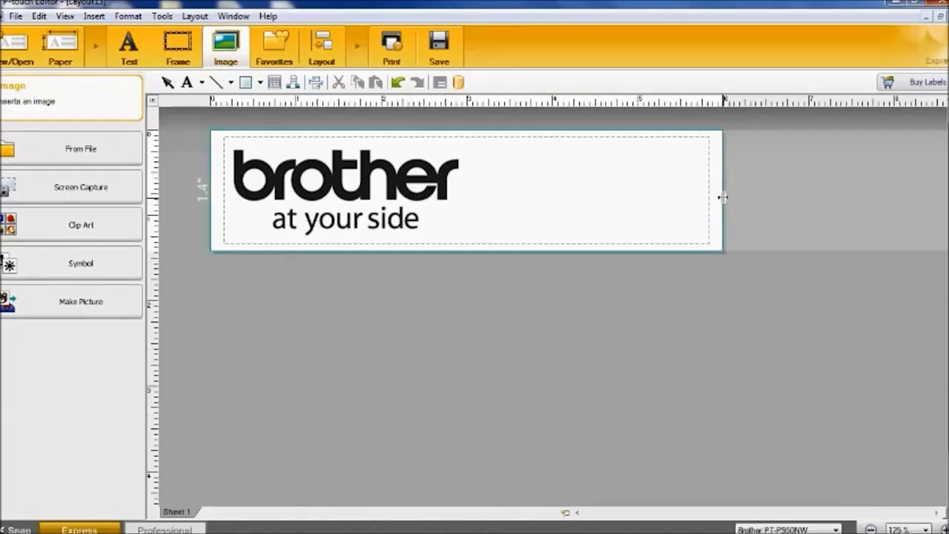
Step: Shrink the logo from its lower-right corner to about 1.6 inches wide and deselect it
click(452, 188)
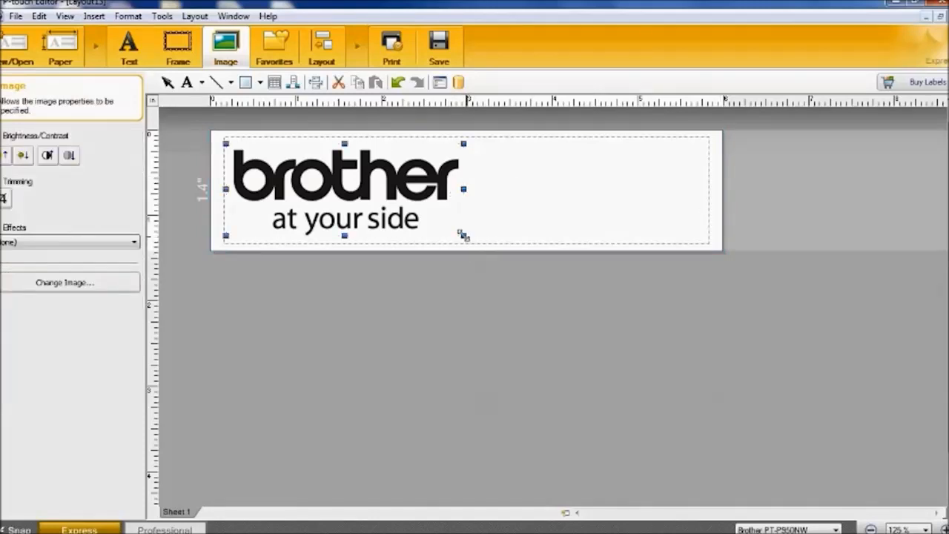
drag(415, 217, 362, 196)
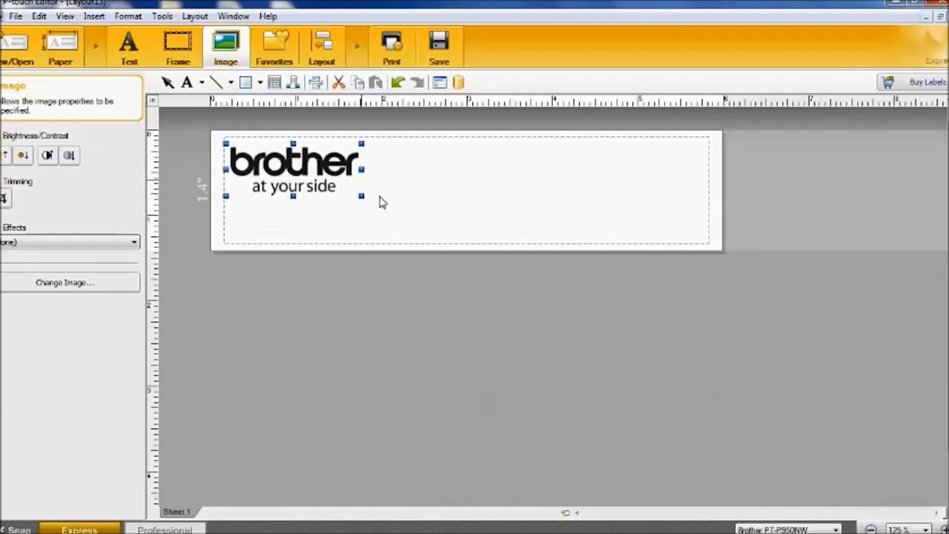
click(470, 212)
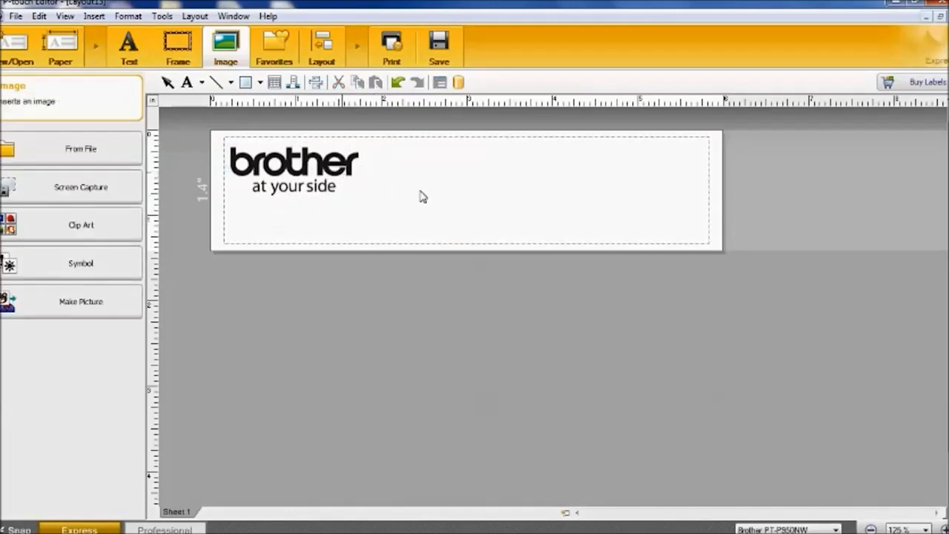
Step: Add a text frame in the Arial font across the lower part of the label, reading "PT-E550W"
click(128, 46)
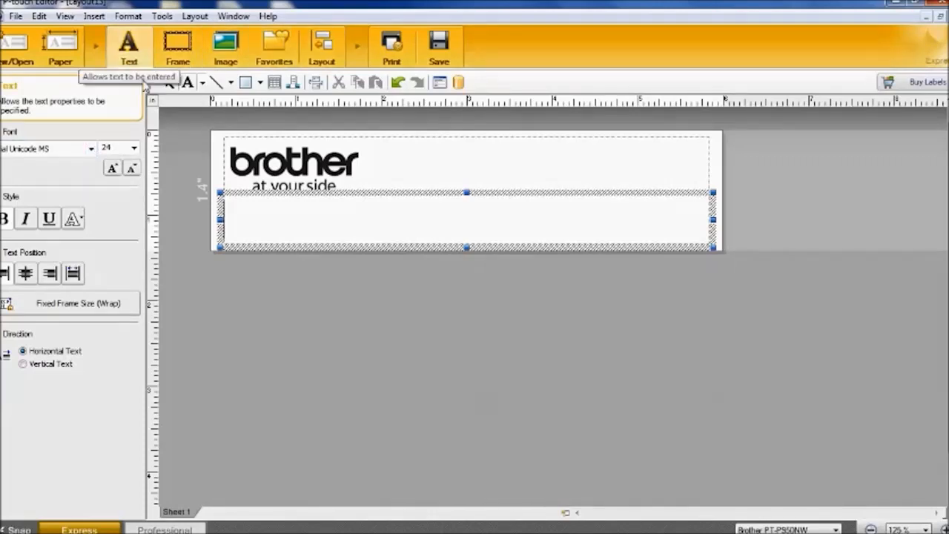
click(91, 149)
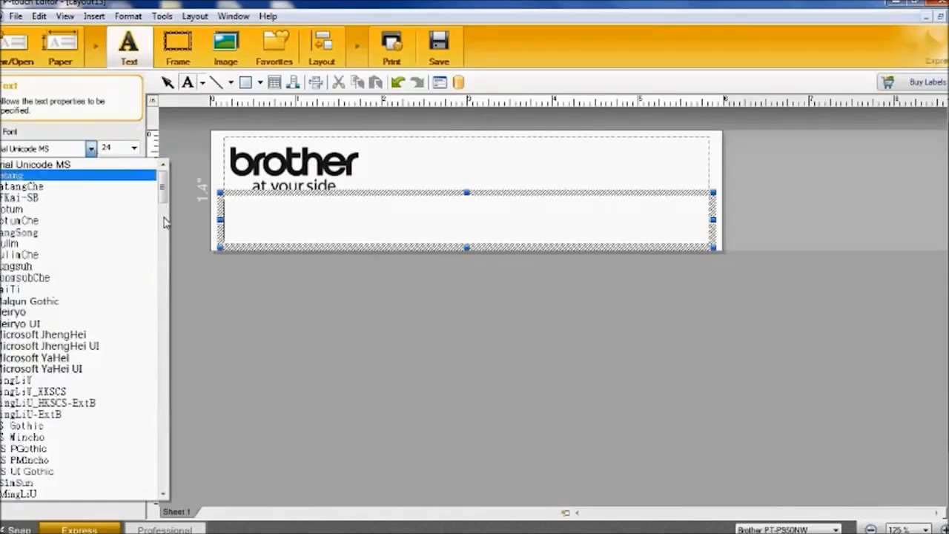
drag(162, 199, 173, 220)
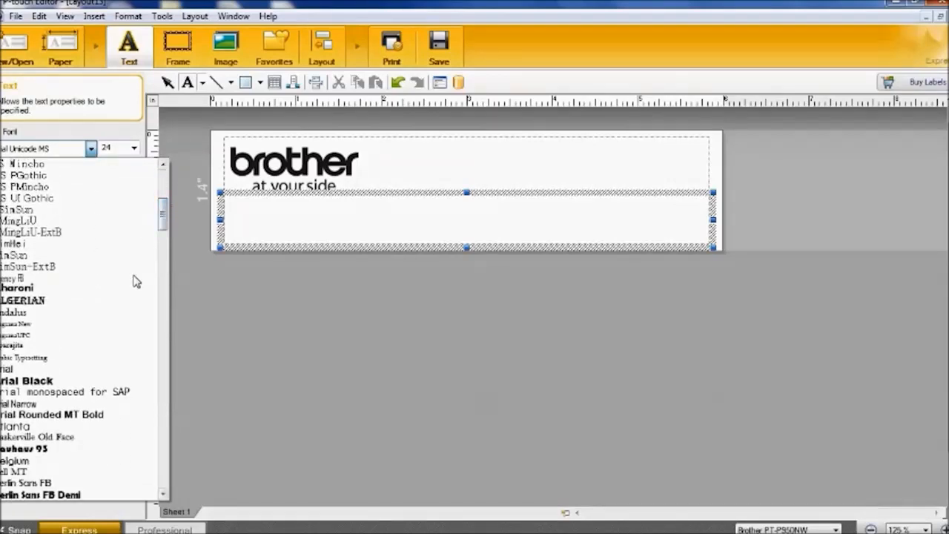
click(121, 368)
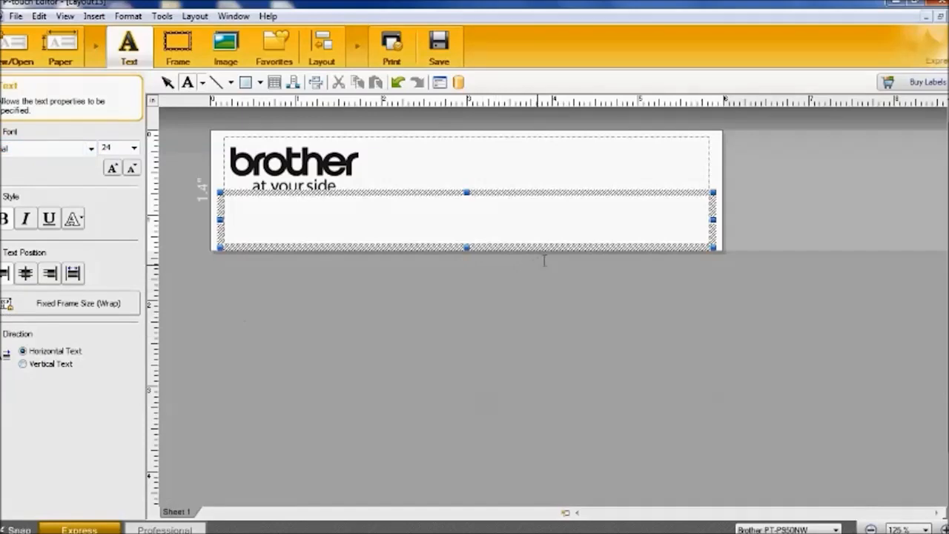
text(P)
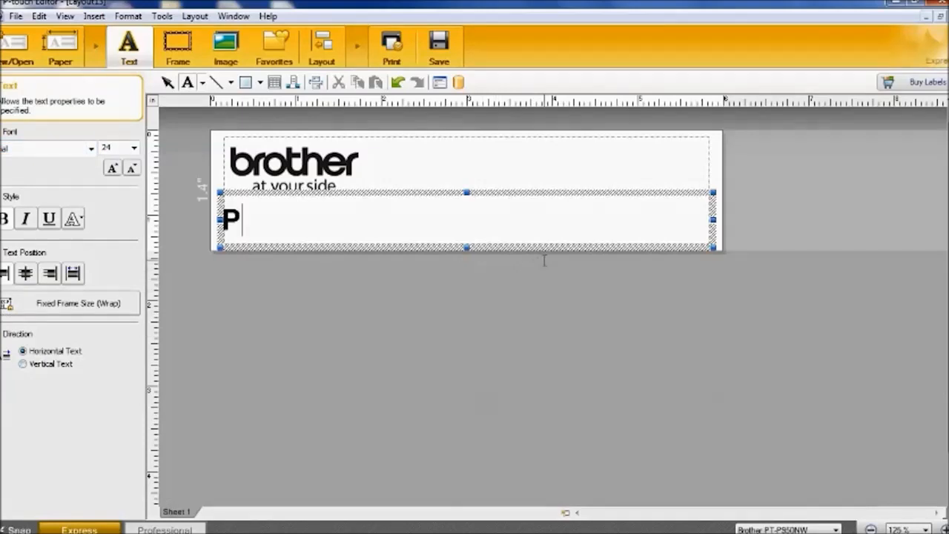
text(T-E)
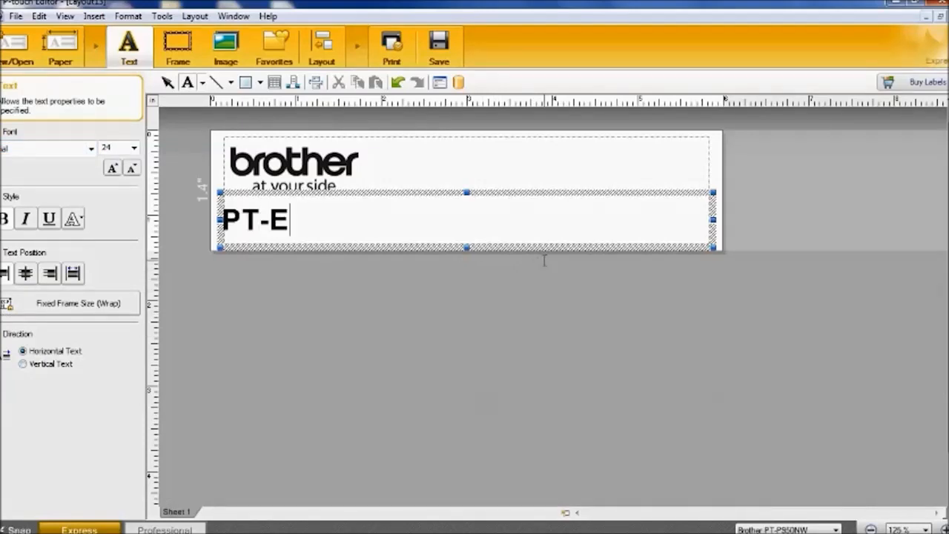
text(550W)
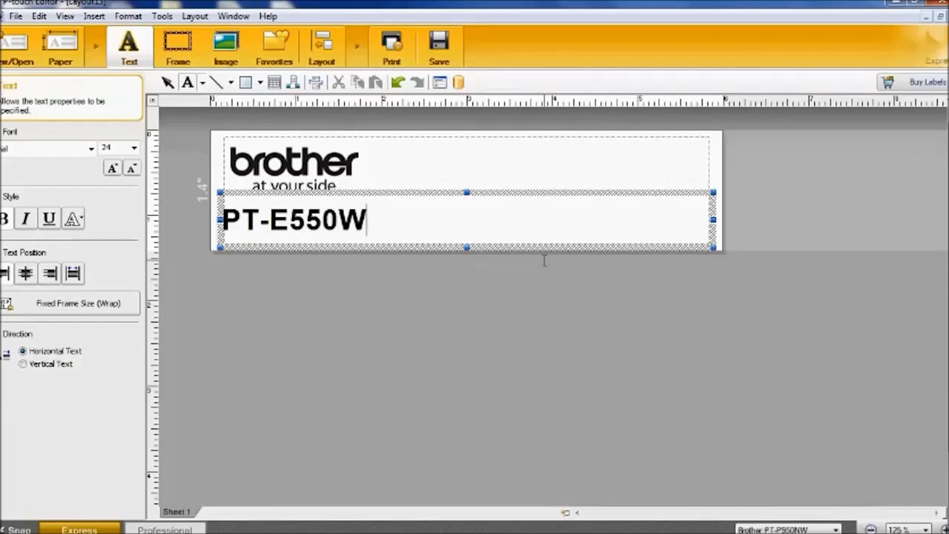
Step: Finish the text entry, start a new bar code for the label and choose CODE128 as its protocol
click(518, 382)
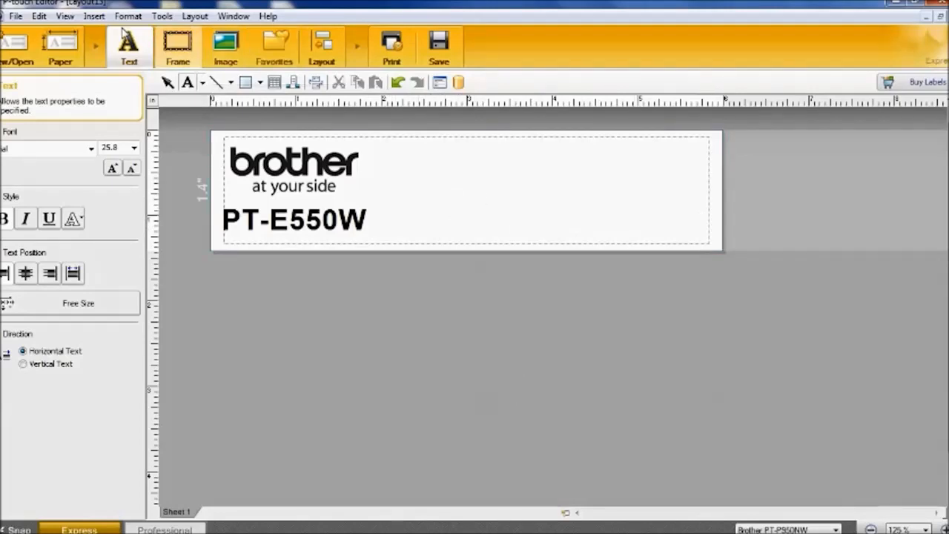
click(92, 16)
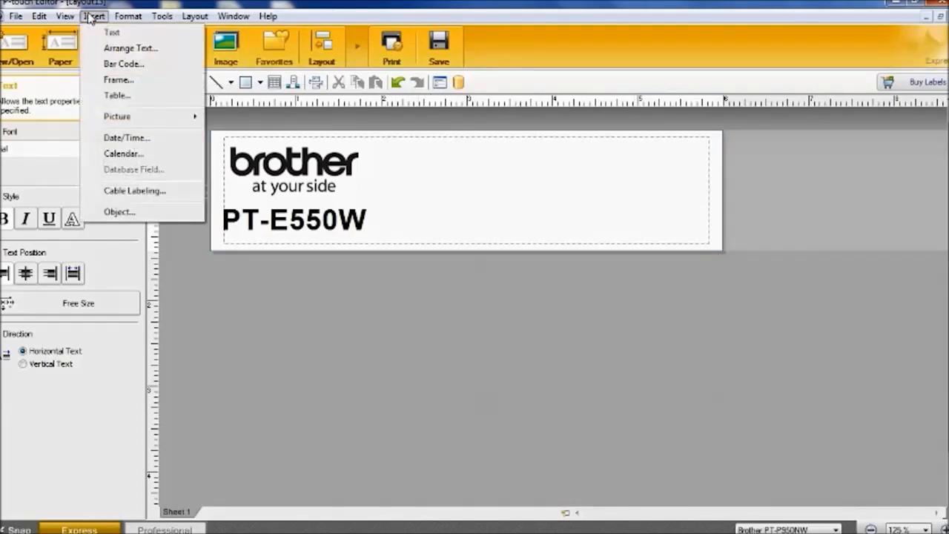
click(130, 65)
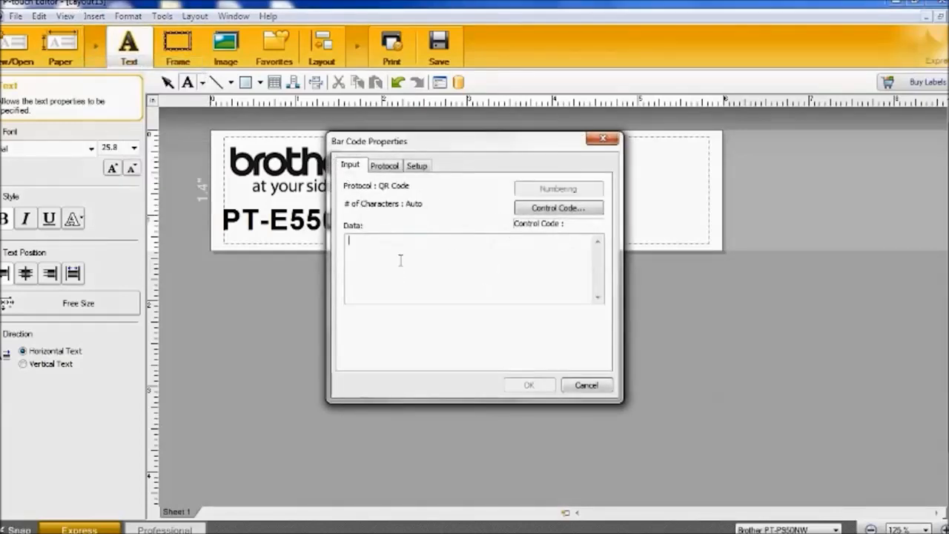
click(390, 169)
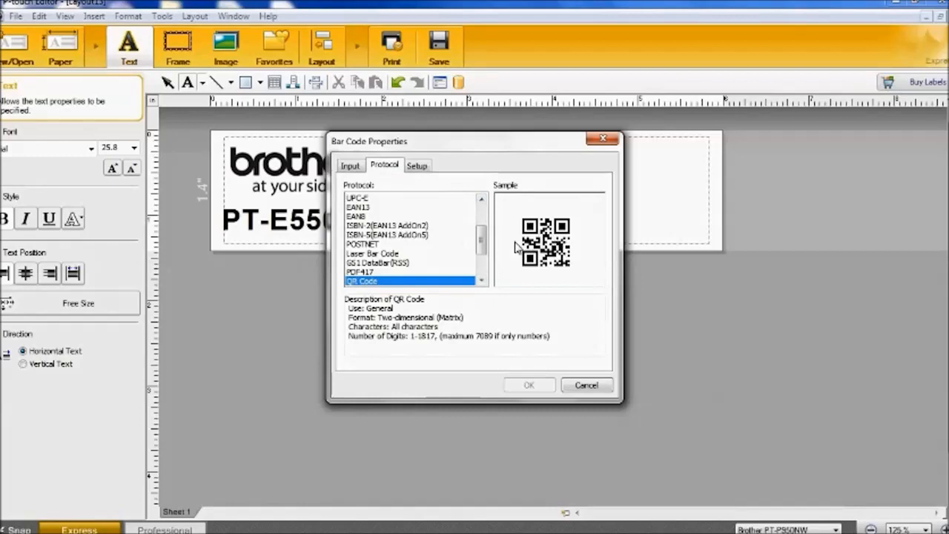
scroll(483, 250, up, 2)
scroll(486, 250, down, 1)
scroll(484, 252, down, 3)
scroll(485, 237, up, 4)
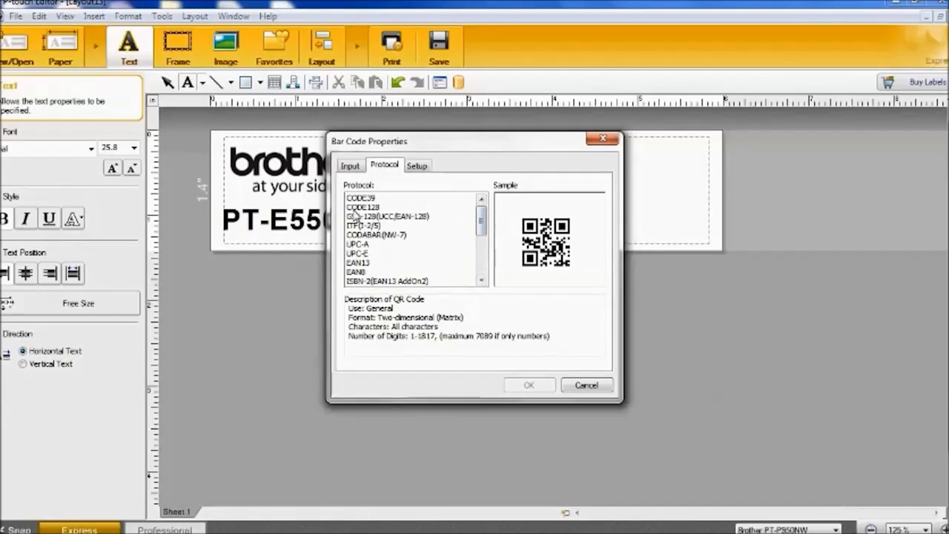
click(362, 208)
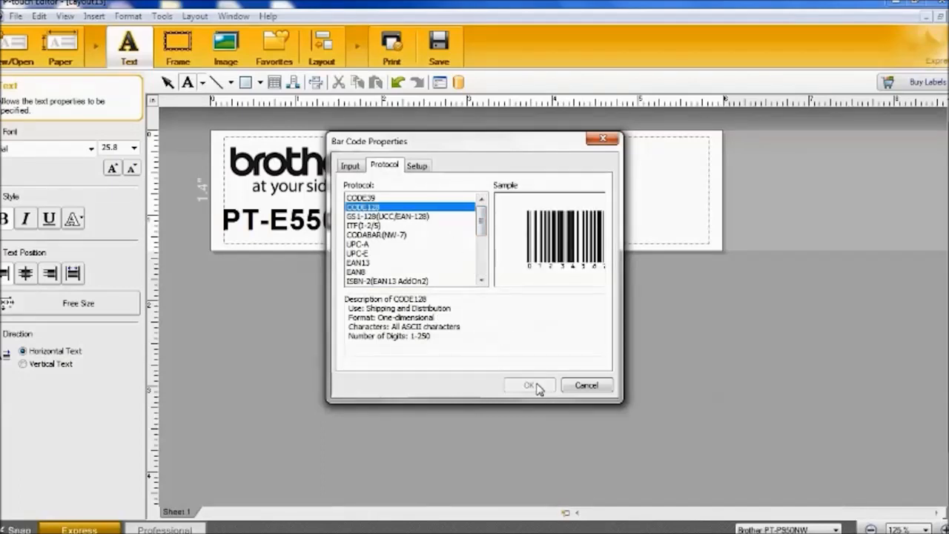
Step: Insert the bar code with the data "PT-E550W" and place it to the right of the logo and product text
click(351, 166)
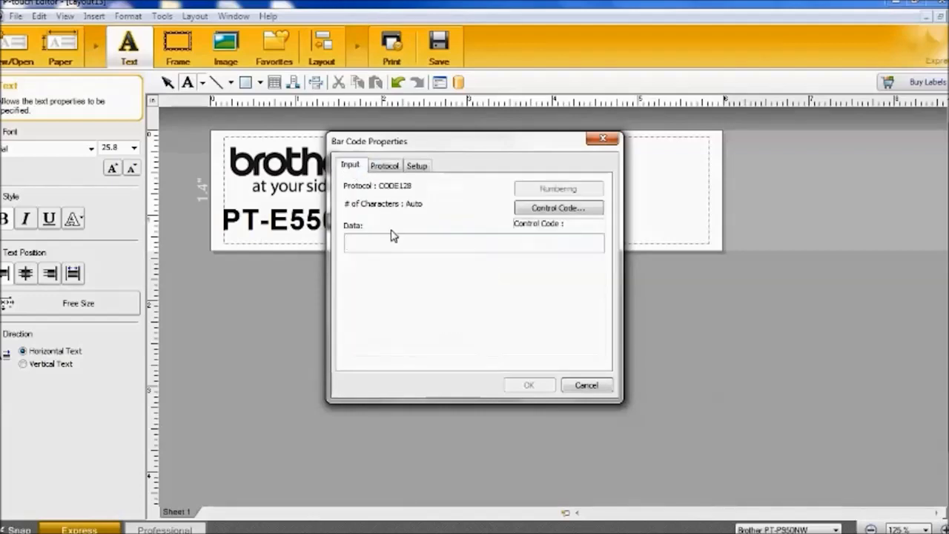
text(P)
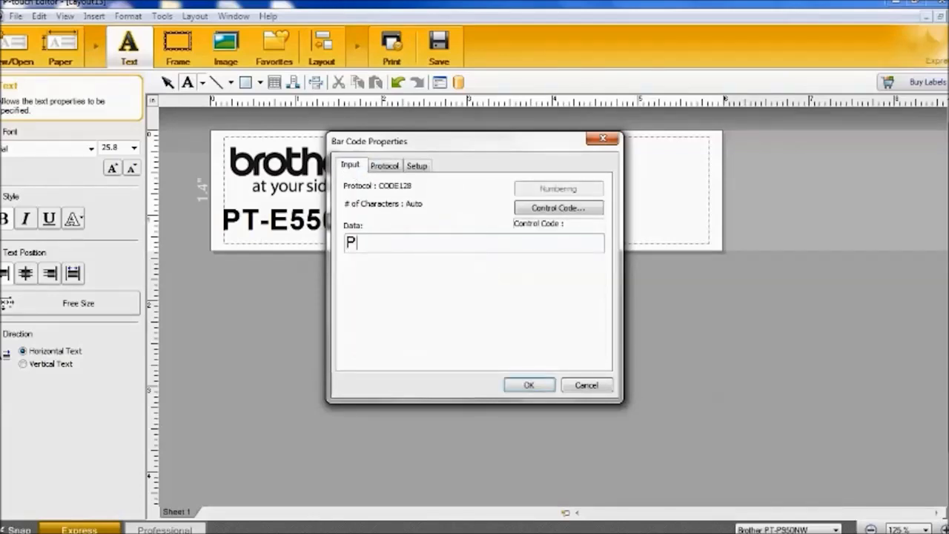
text(T-E550W)
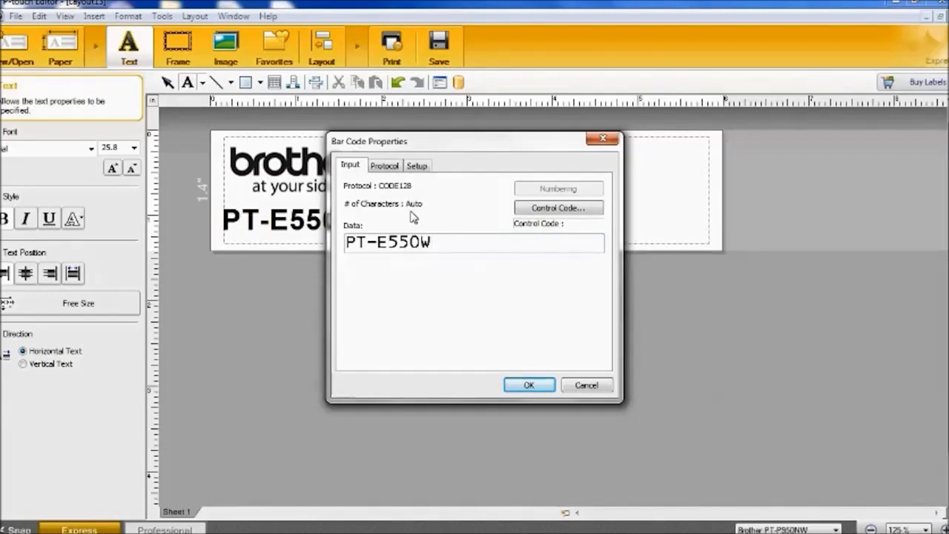
click(529, 385)
drag(323, 178, 481, 192)
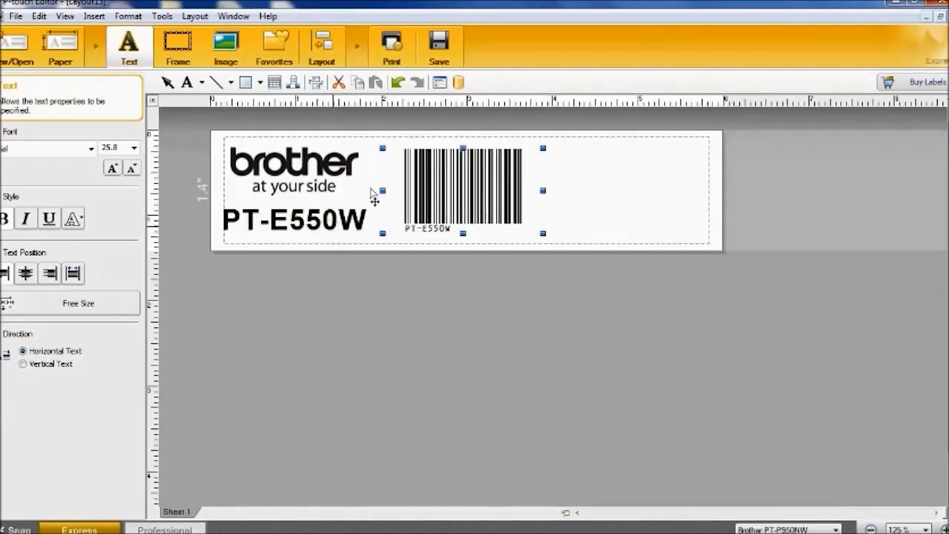
Step: Reduce the font size of the large "PT-E550W" text below the logo to 22 and deselect it
click(335, 182)
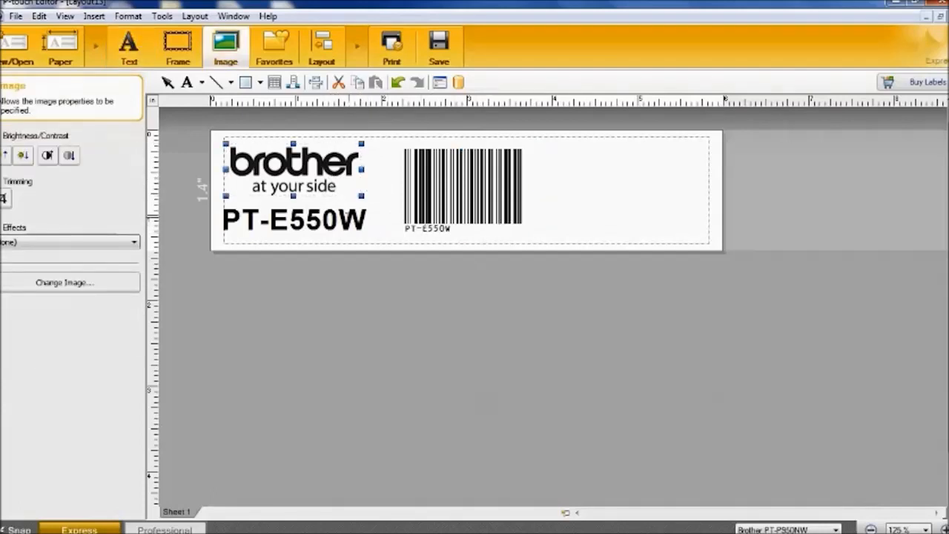
click(379, 231)
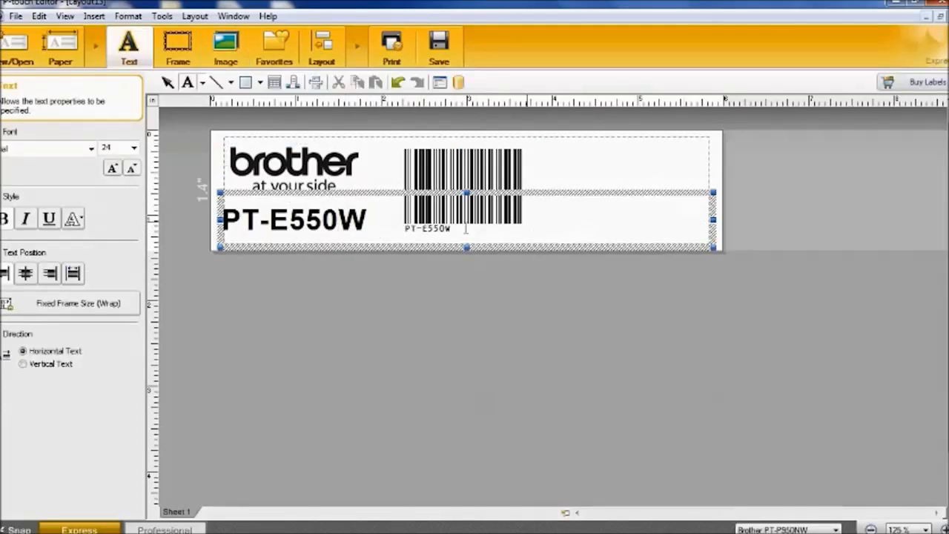
drag(374, 222, 163, 194)
click(133, 169)
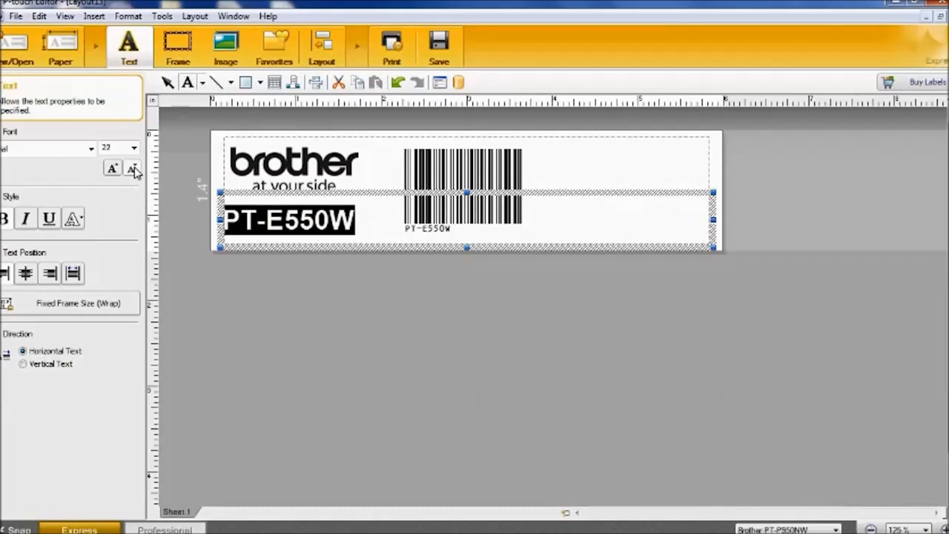
click(540, 333)
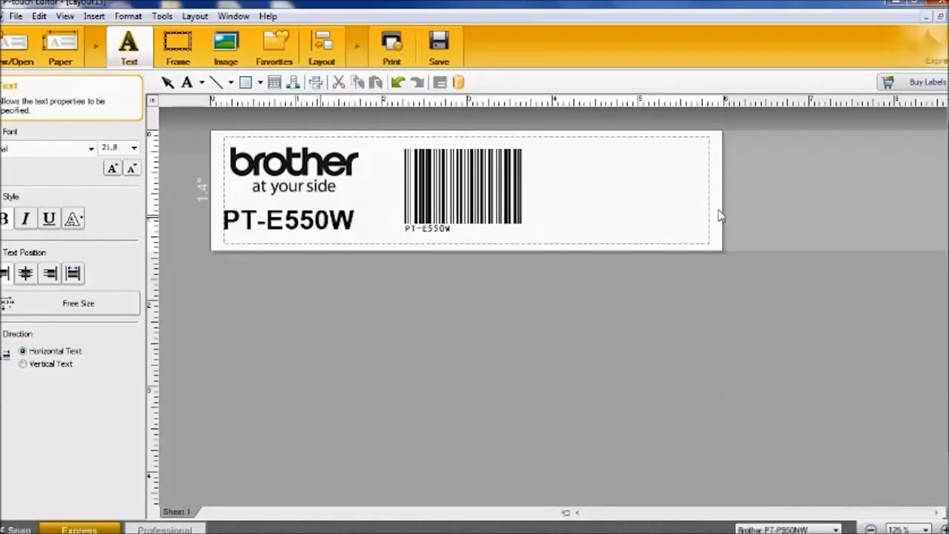
Step: Shorten the label to about 4 inches from its right edge and nudge the bar code slightly left
drag(720, 199, 553, 195)
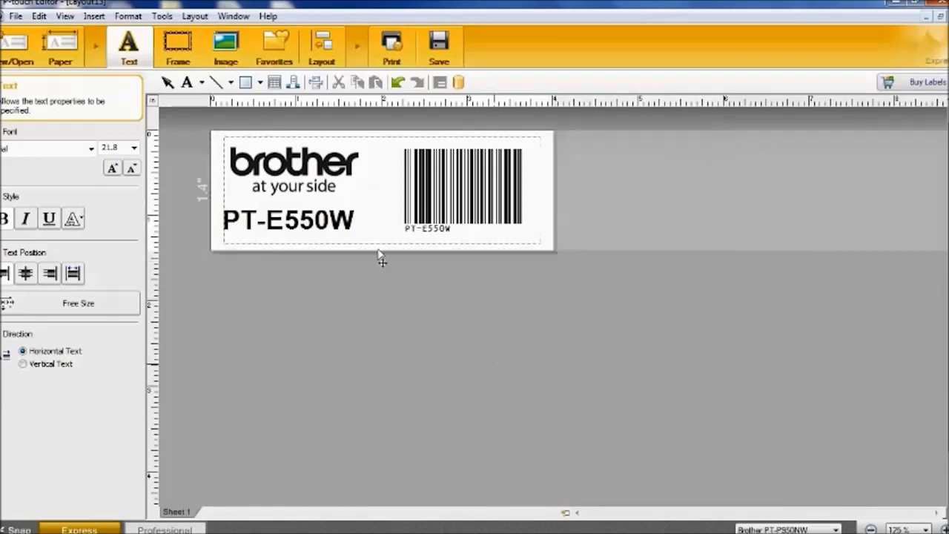
drag(483, 185, 472, 187)
click(499, 332)
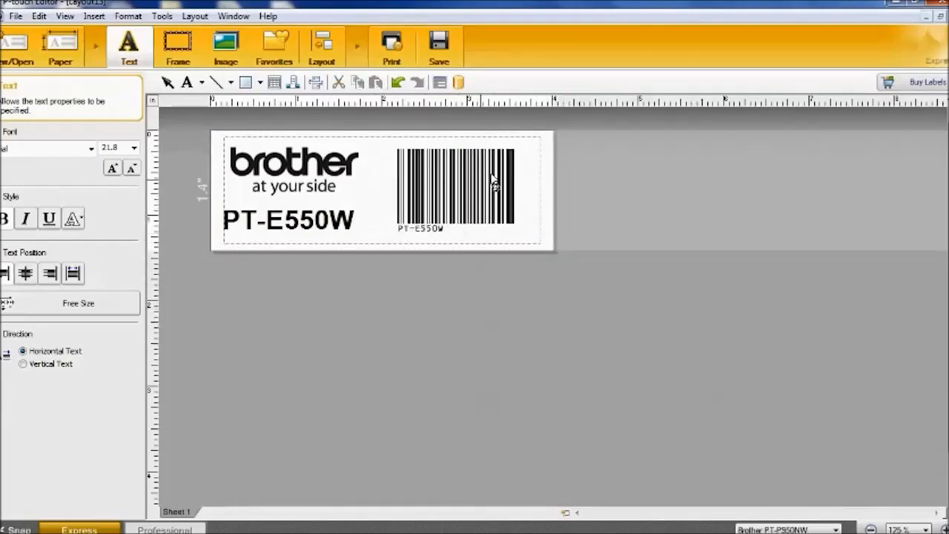